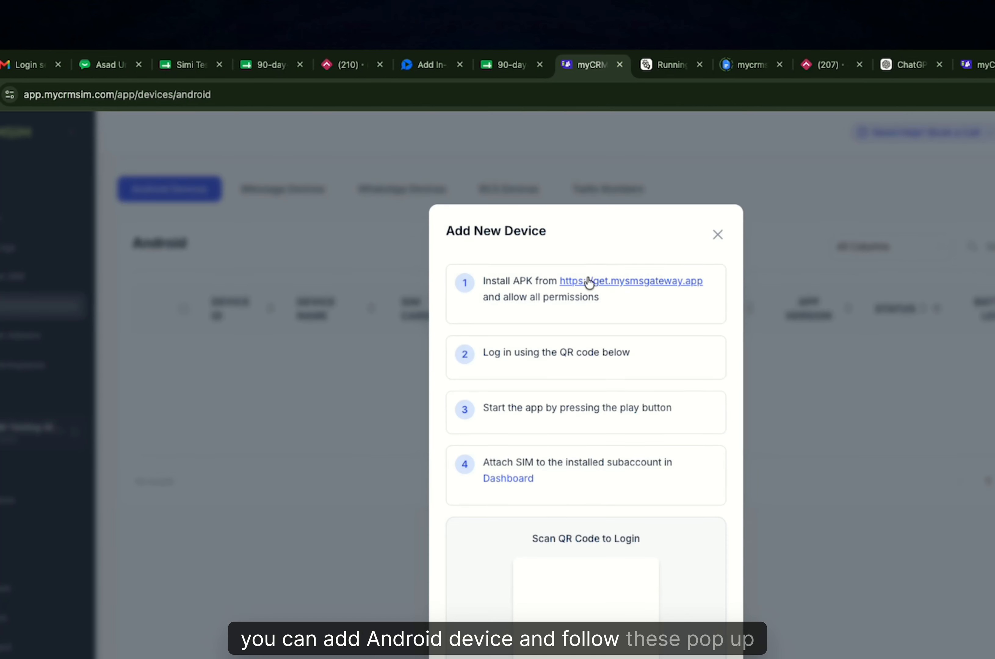
# Close the Android setup steps and review the iMessage gateway setup steps.
pyautogui.click(713, 235)
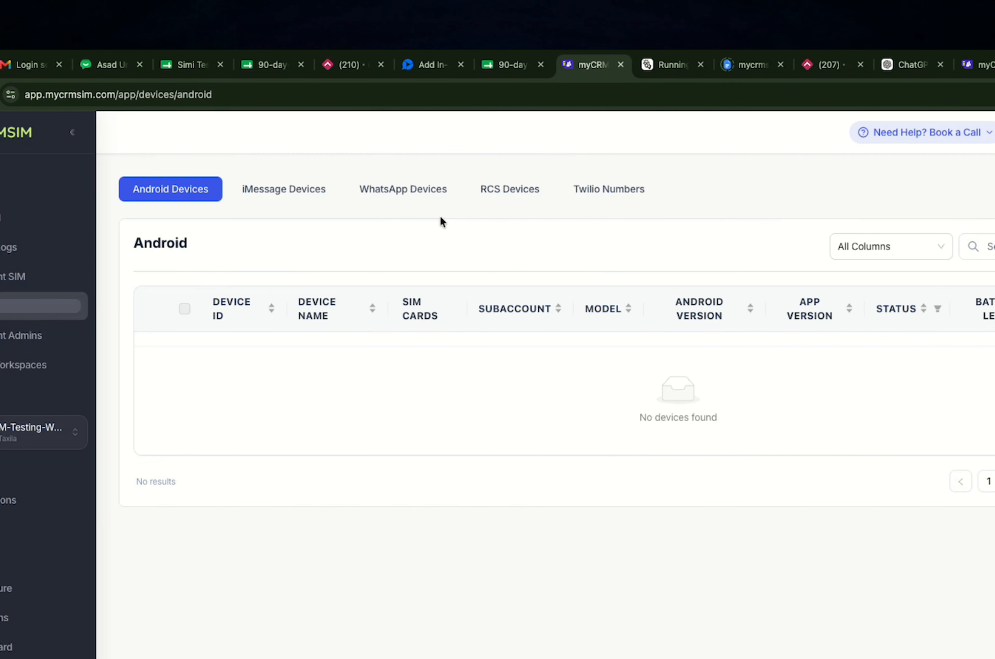
pyautogui.click(291, 192)
pyautogui.click(880, 247)
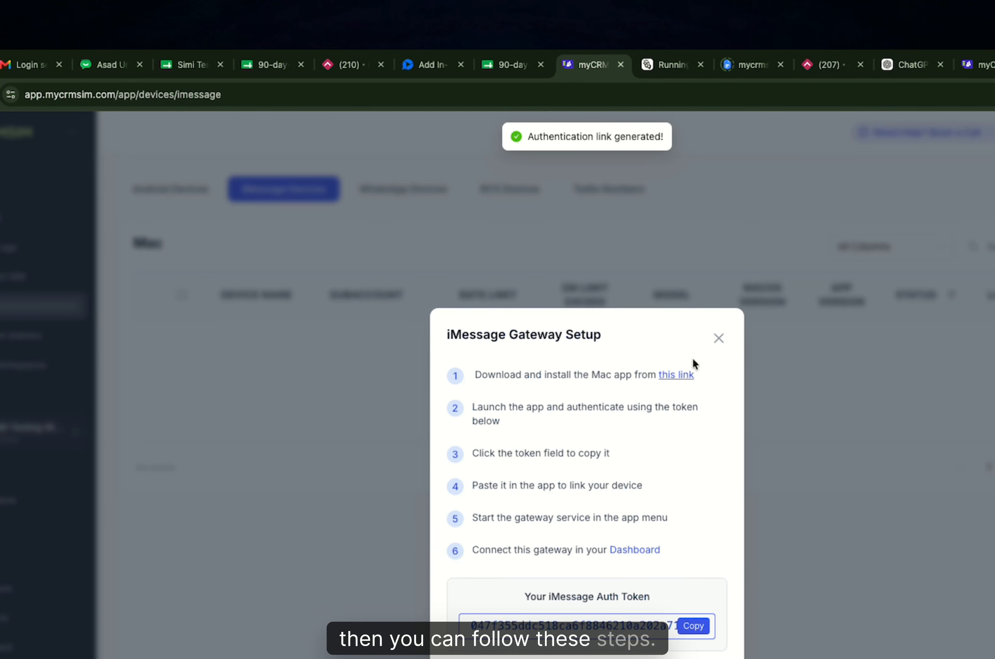
pyautogui.click(725, 338)
# Review the WhatsApp and RCS add-device dialogs, finishing on the empty RCS list.
pyautogui.click(428, 192)
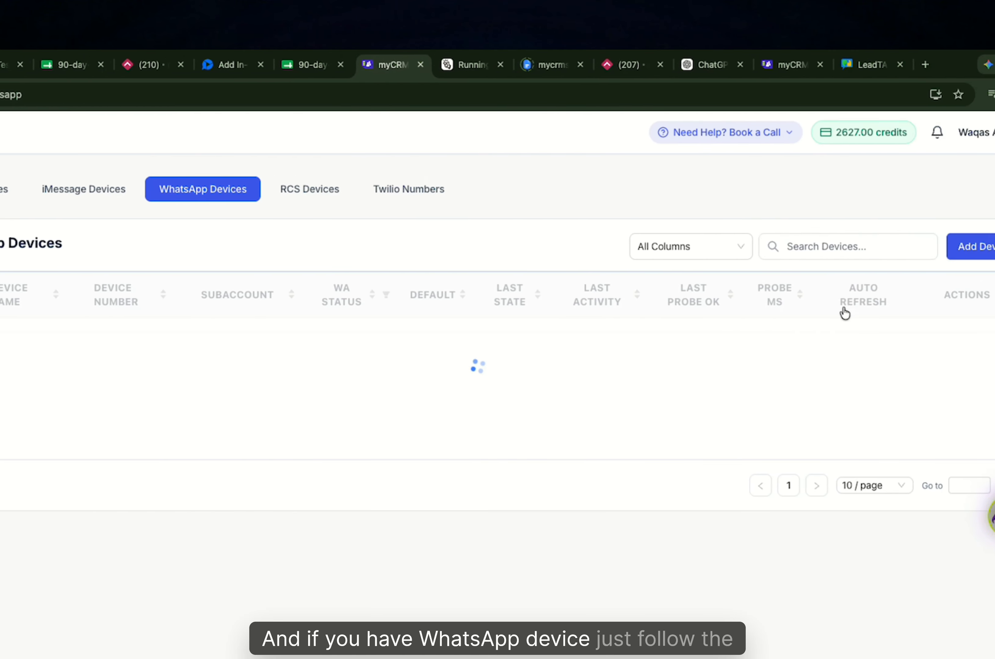
pyautogui.click(961, 252)
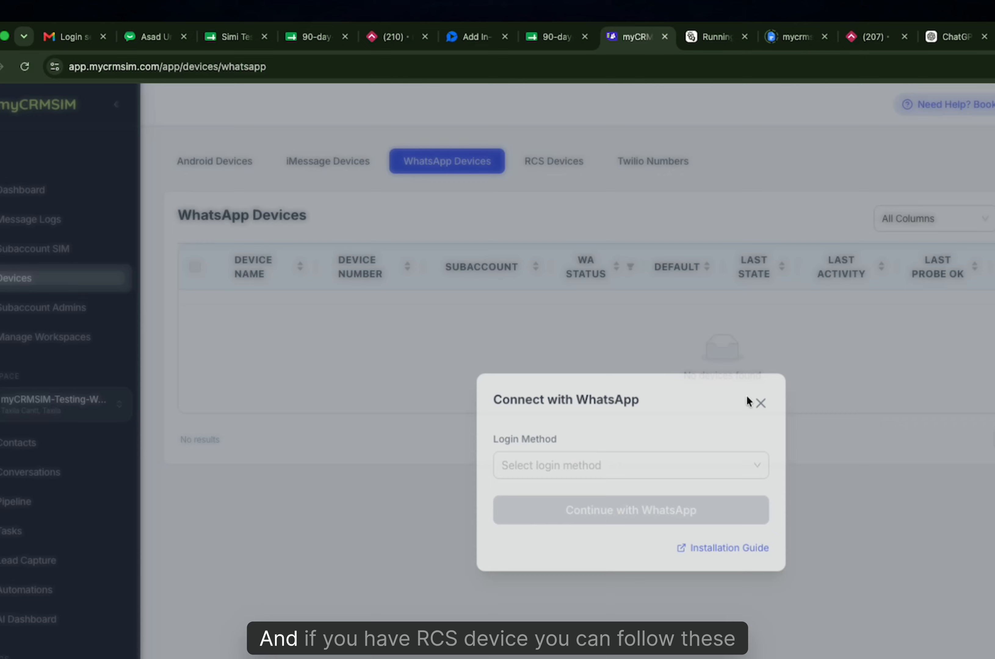
pyautogui.click(757, 403)
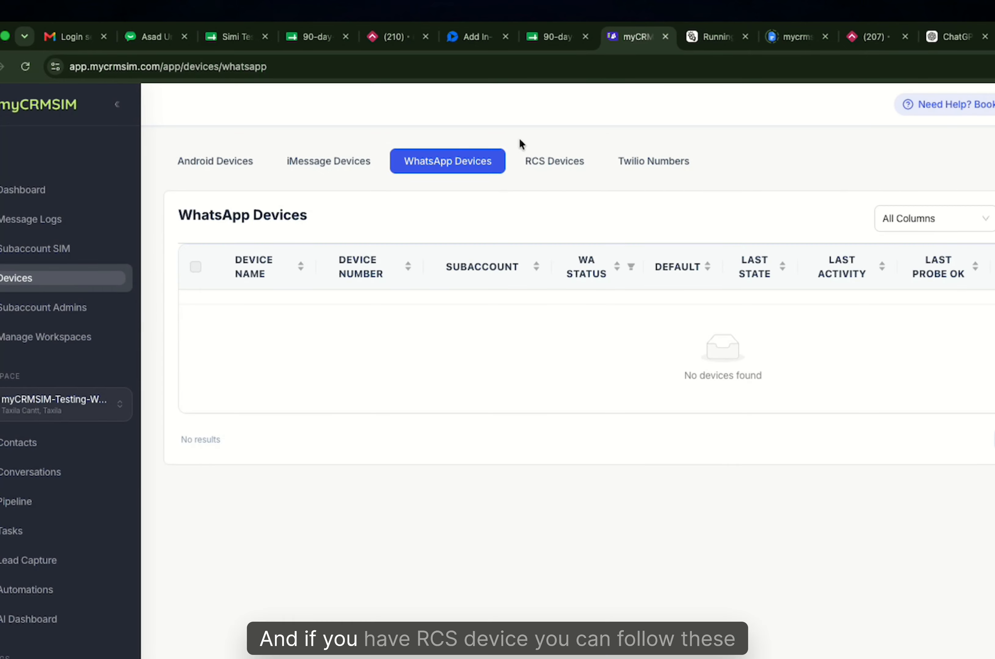
pyautogui.click(557, 162)
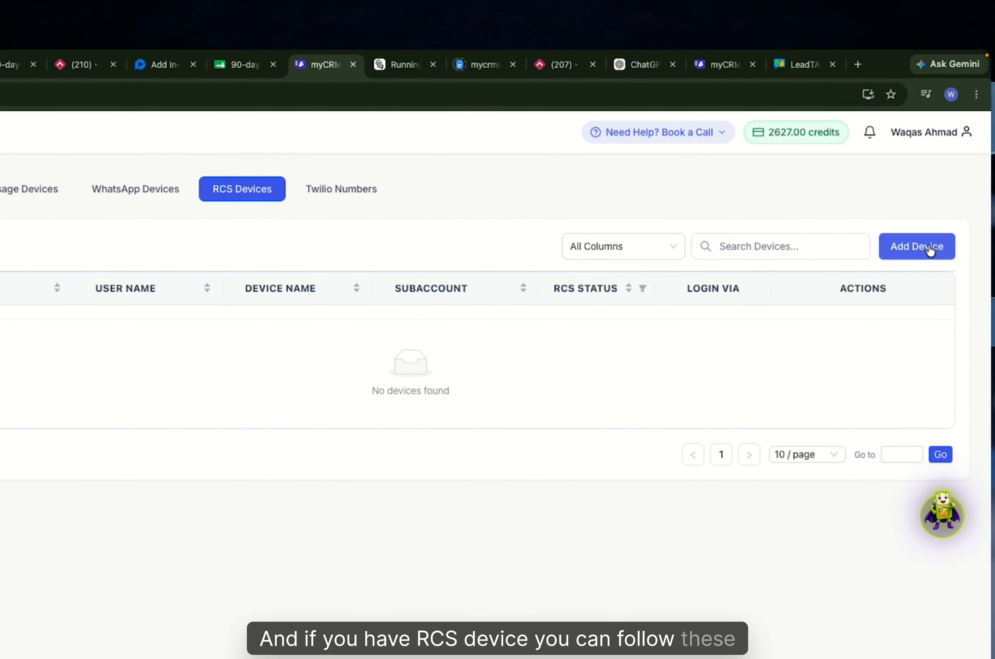
pyautogui.click(928, 245)
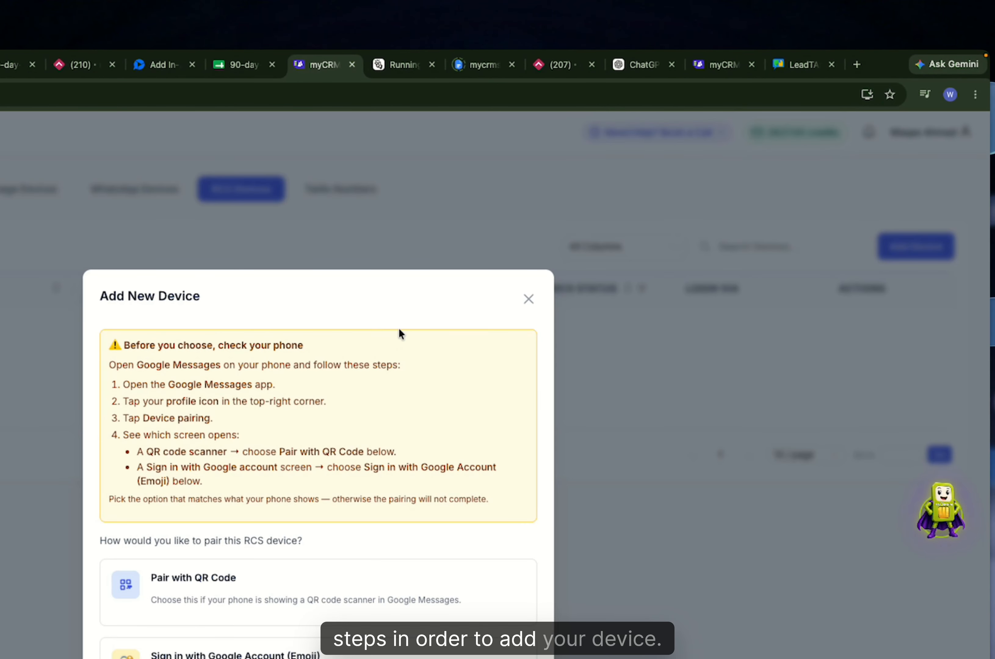
pyautogui.click(529, 299)
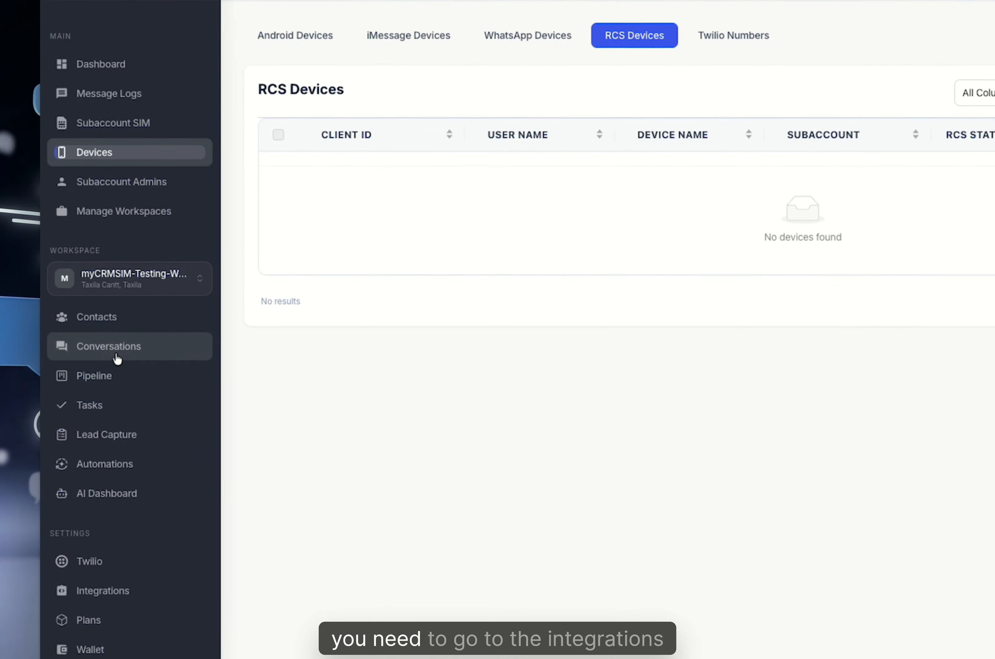
# Look over the Integrations cards, then go to Subaccount SIM, which shows 0 subaccounts.
pyautogui.click(107, 593)
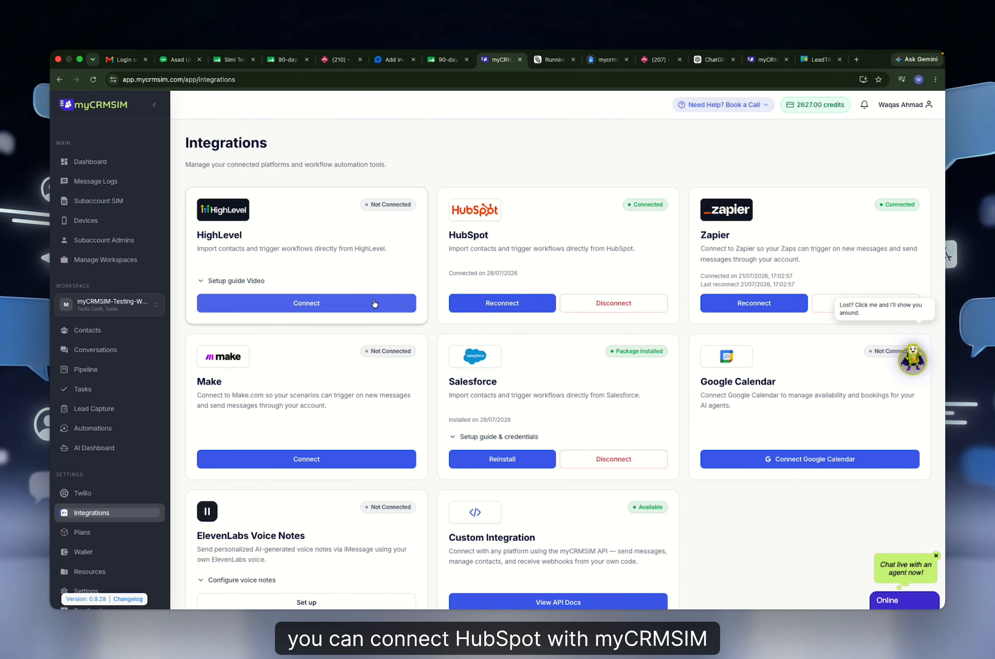
pyautogui.scroll(-1, 514, 407)
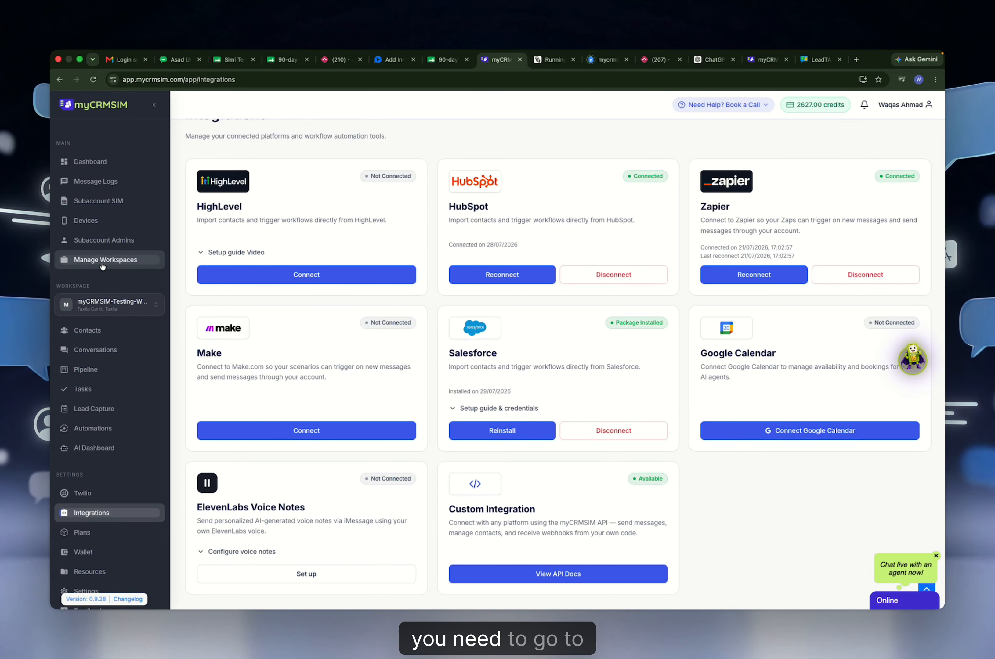
pyautogui.click(98, 201)
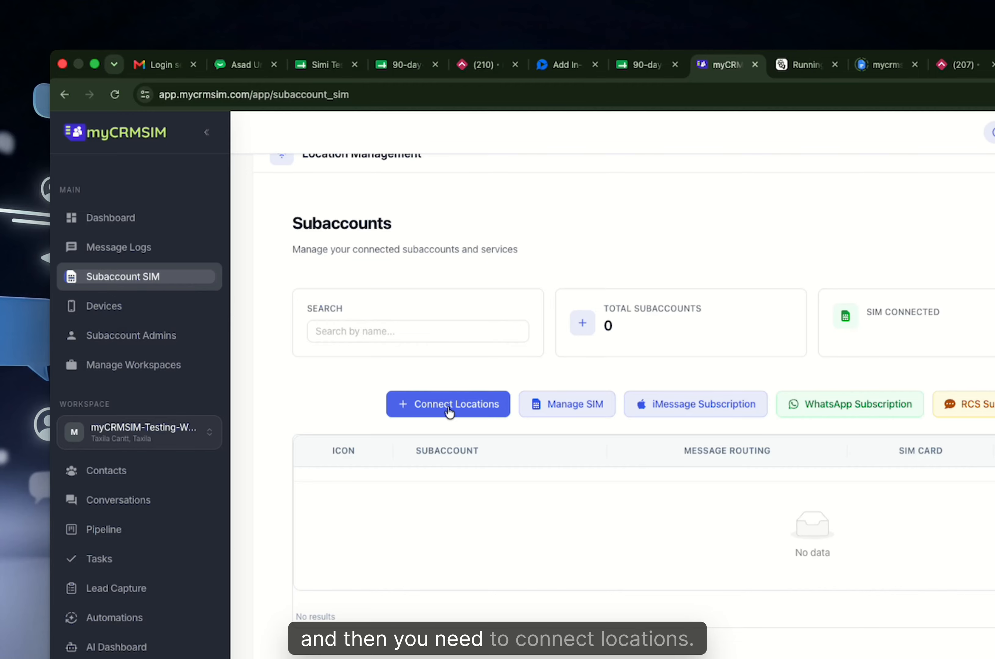
# Connect the Hubspot location and confirm it is listed as the only subaccount.
pyautogui.click(435, 412)
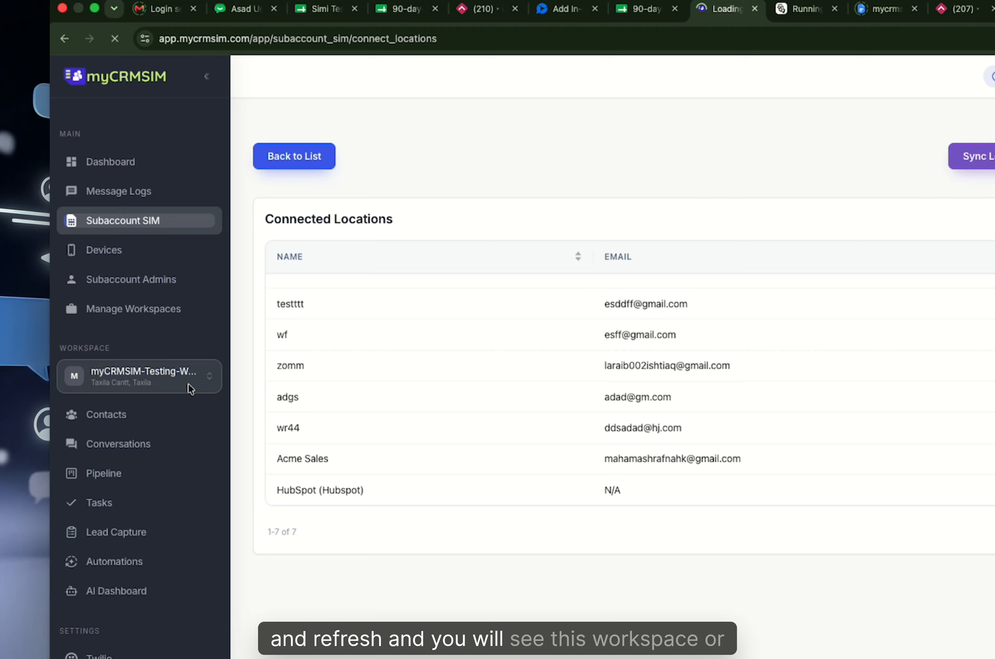
pyautogui.press('super+r')
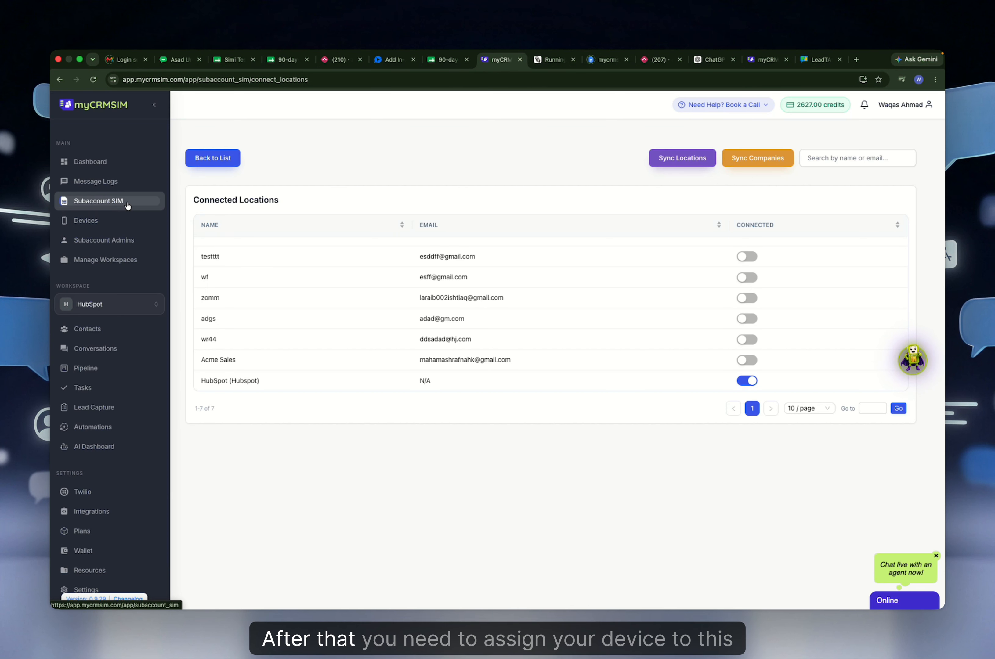
pyautogui.click(128, 205)
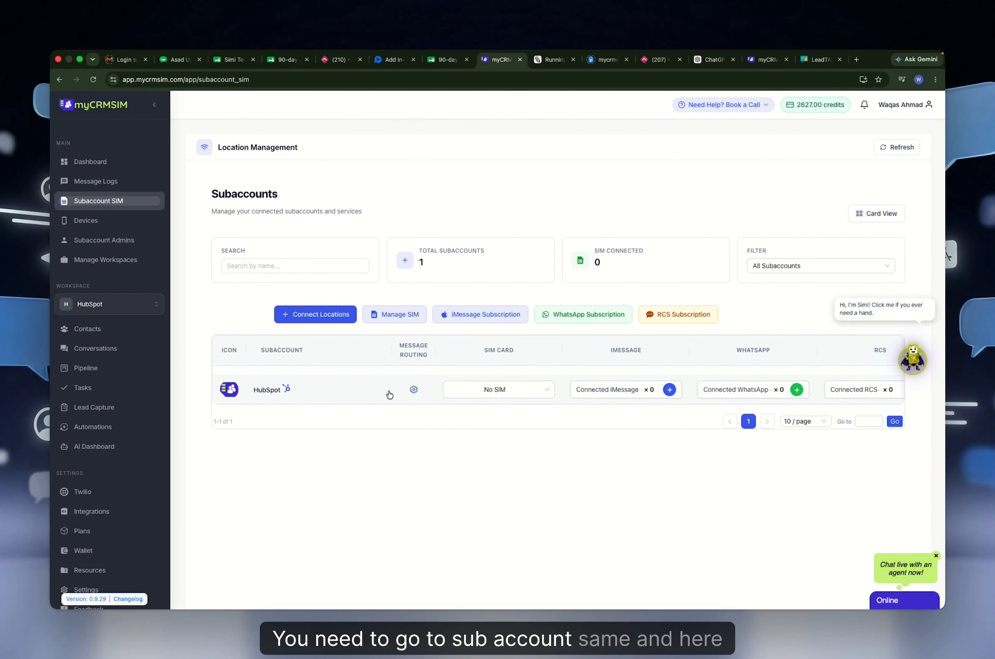
pyautogui.hscroll(2, 514, 391)
pyautogui.hscroll(-2, 574, 393)
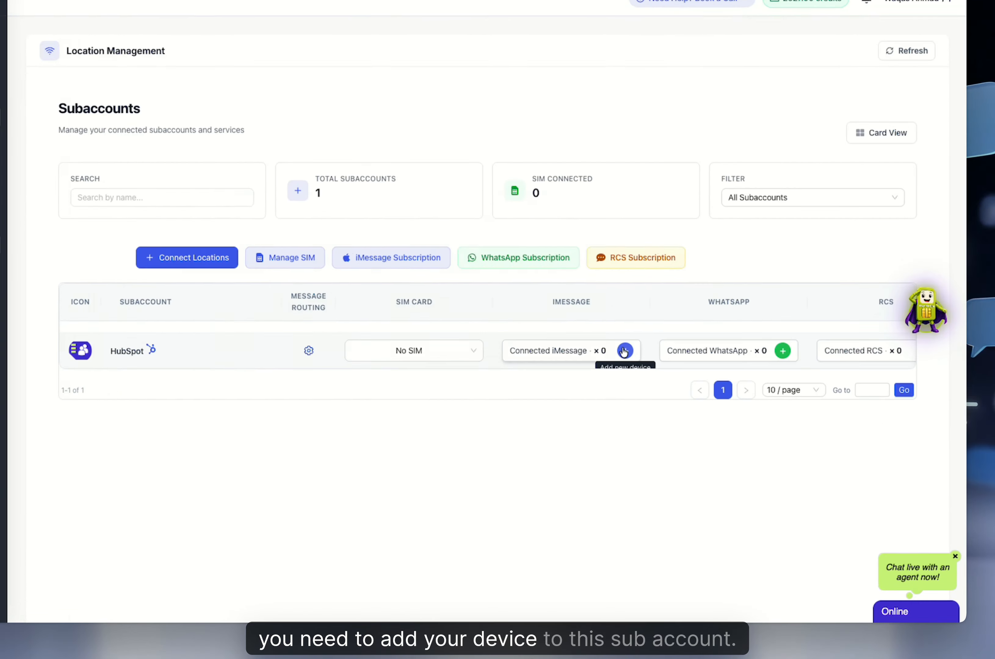
pyautogui.click(668, 390)
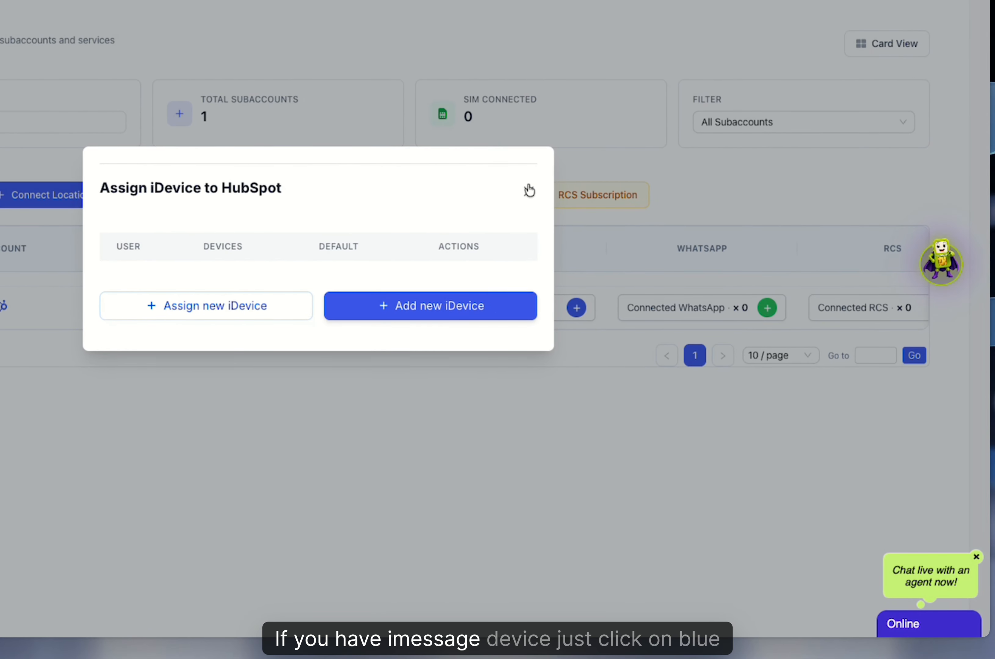
pyautogui.click(529, 190)
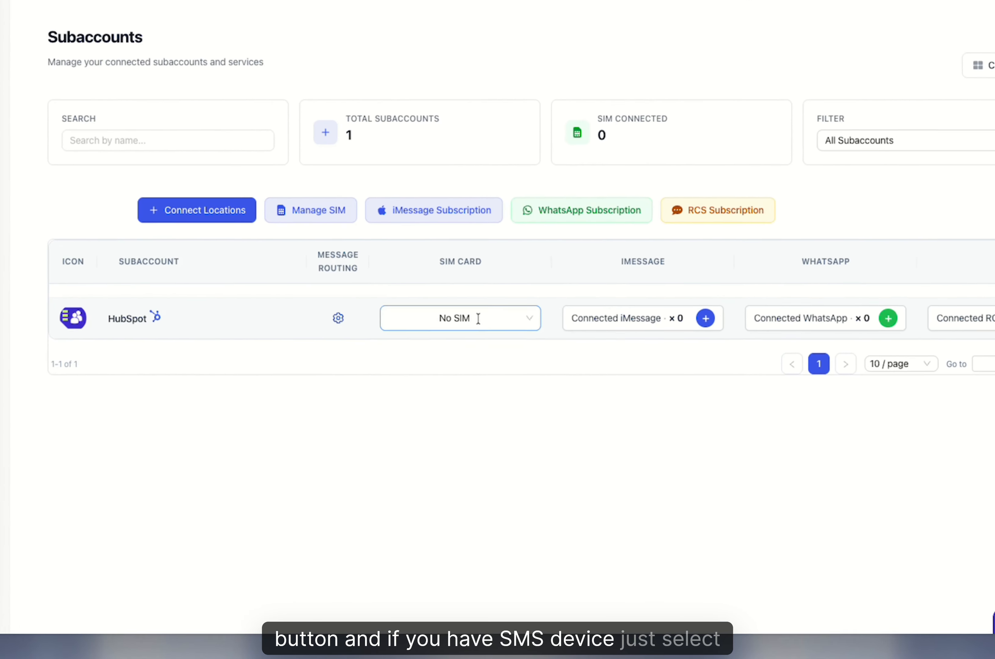
pyautogui.click(510, 389)
pyautogui.click(510, 389)
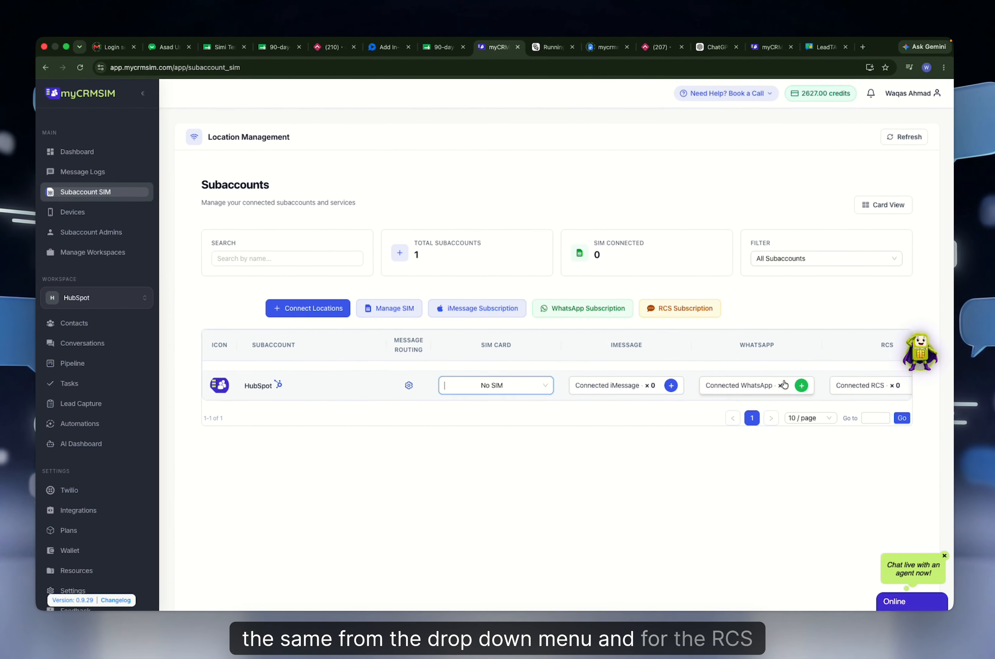
pyautogui.hscroll(2, 942, 307)
pyautogui.hscroll(-2, 940, 306)
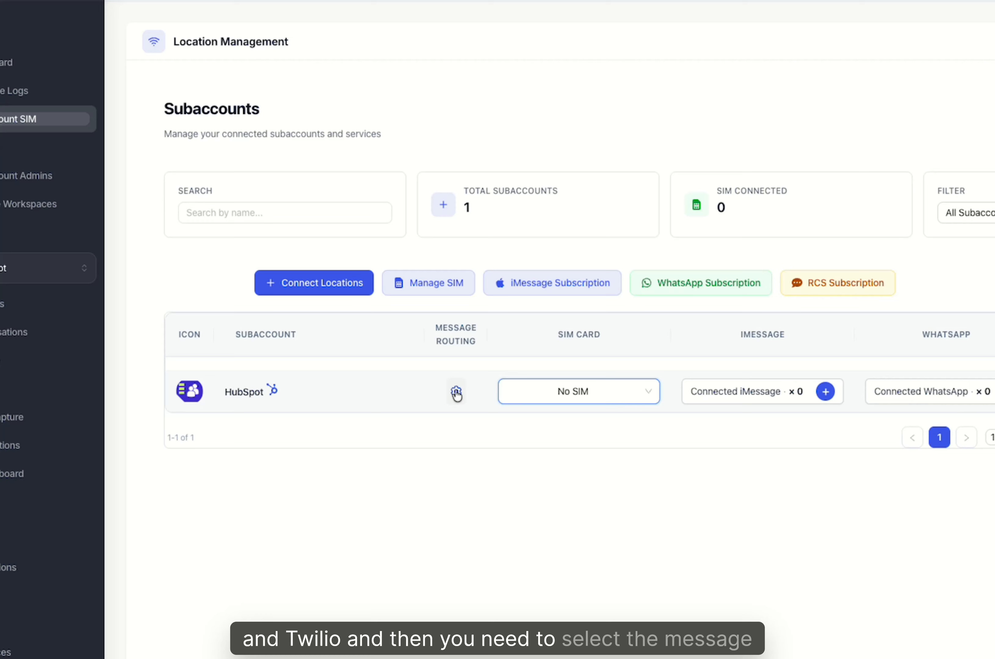
# Check HubSpot's message routing without saving, then view its empty Contacts list.
pyautogui.click(413, 390)
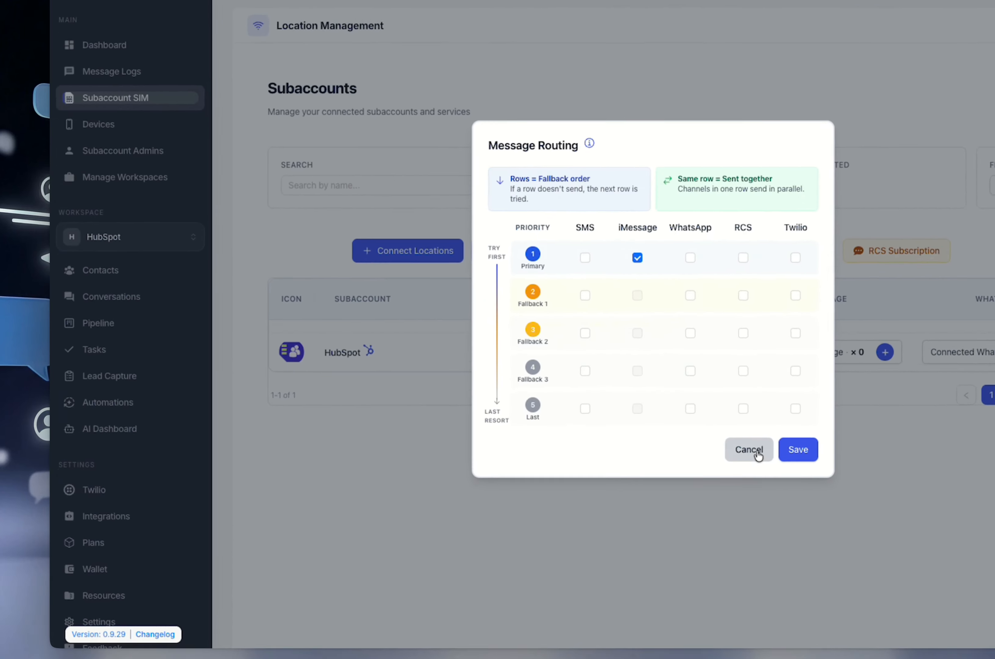
pyautogui.click(569, 462)
pyautogui.click(105, 245)
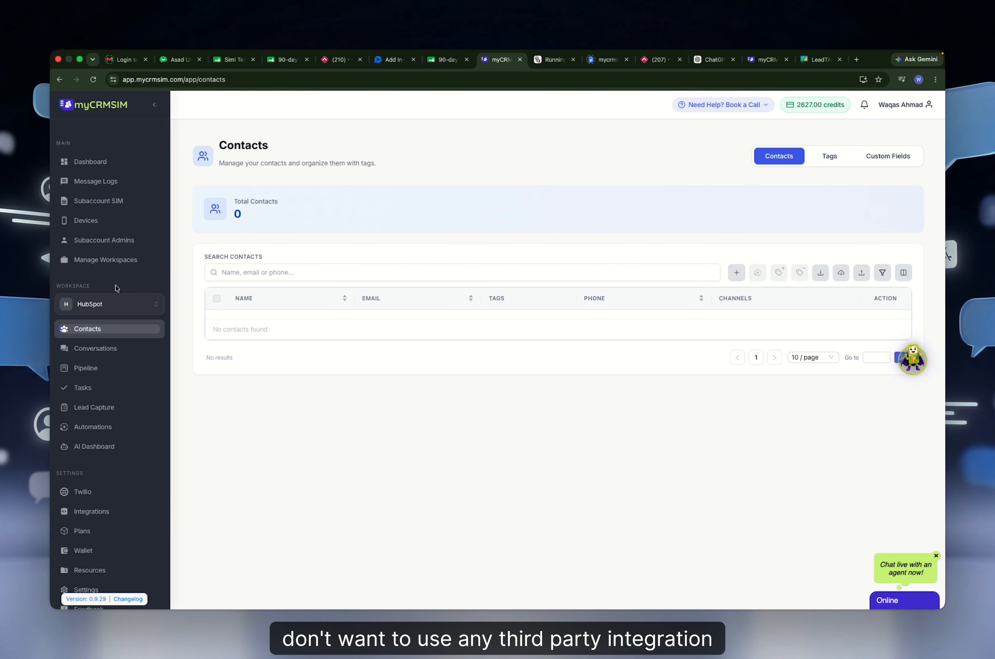
# Open Manage Workspaces and cancel the Add Workspace form without creating one.
pyautogui.click(107, 260)
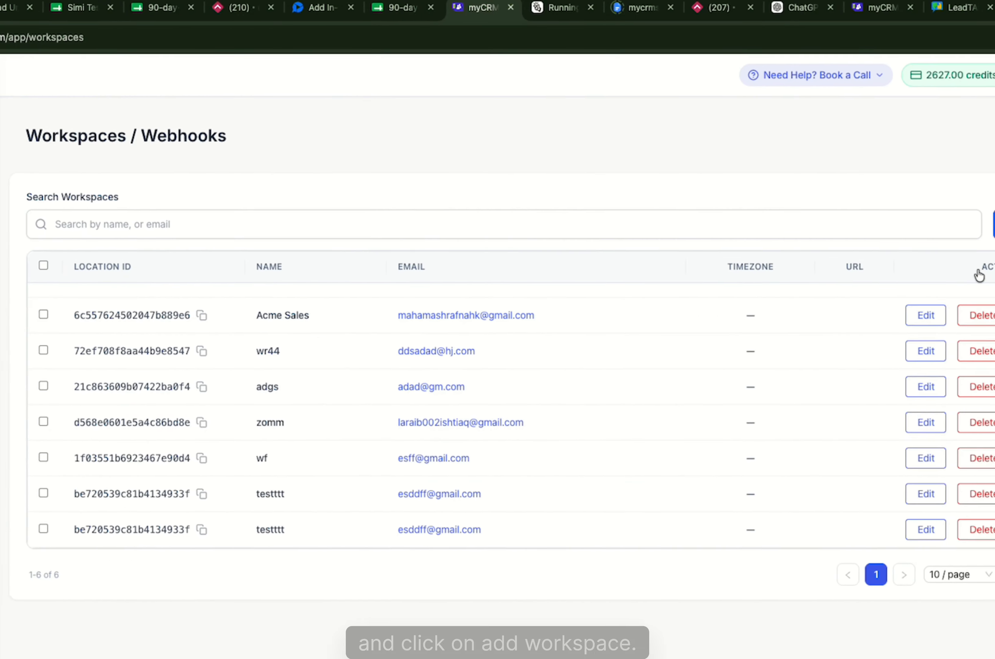
pyautogui.click(922, 205)
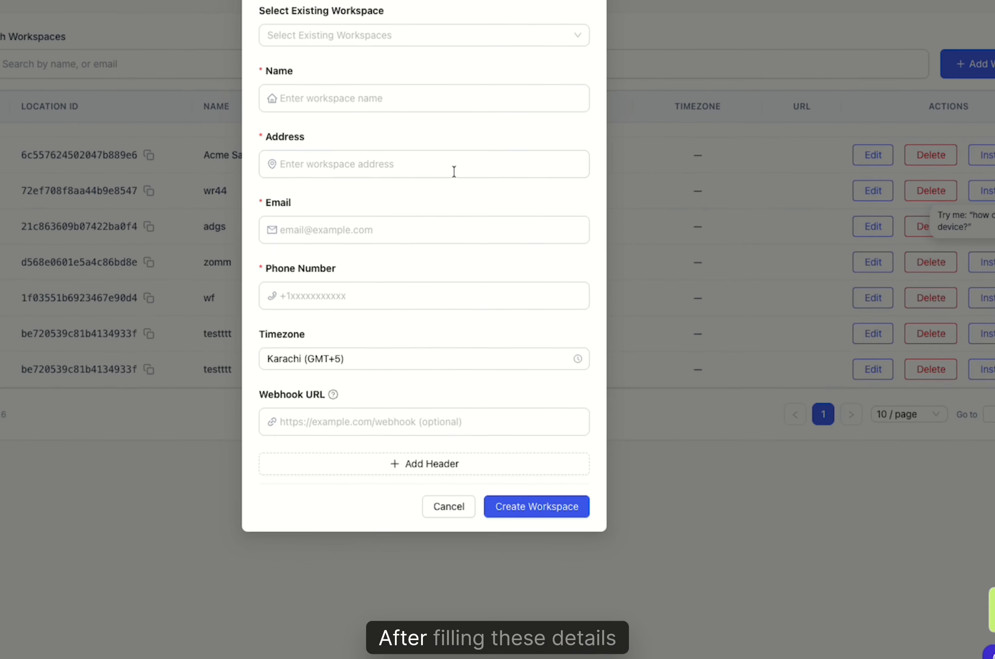
pyautogui.click(477, 447)
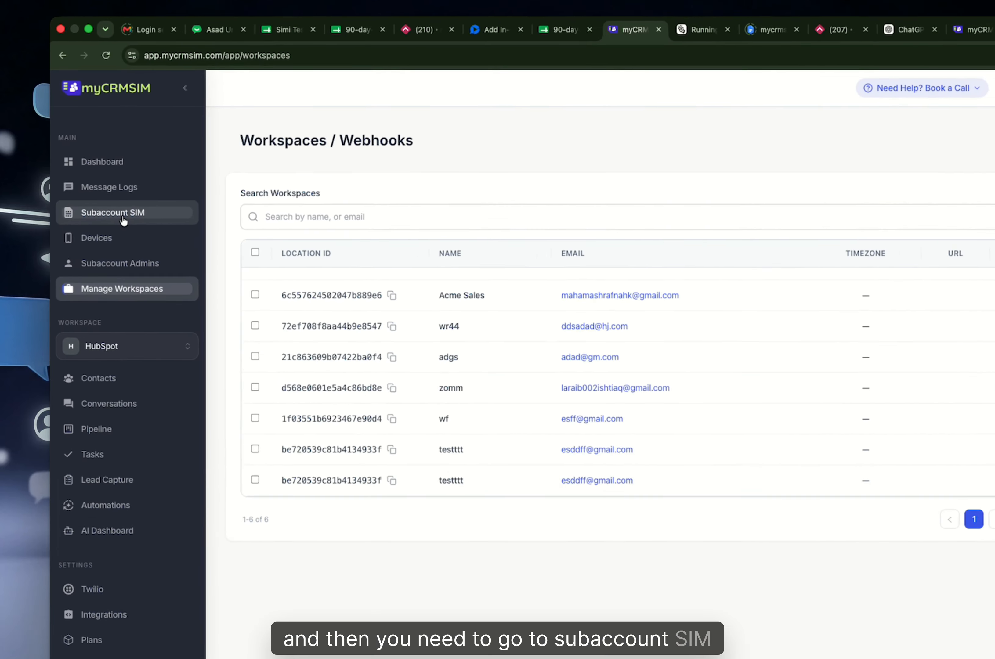
# Connect the zomm location from Connect Locations and make zomm the active workspace.
pyautogui.click(106, 207)
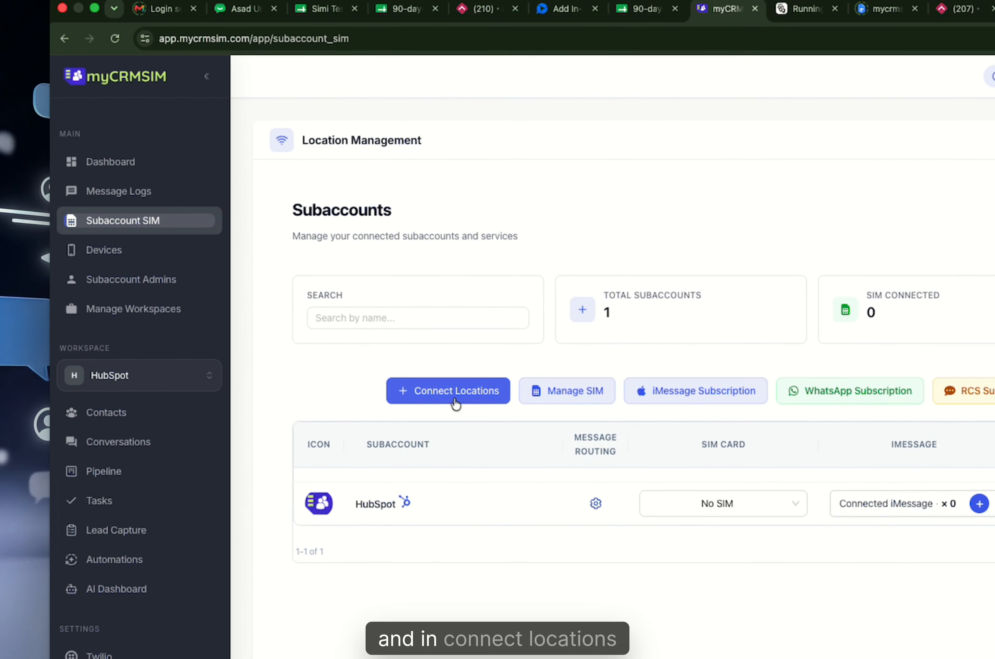
pyautogui.click(456, 403)
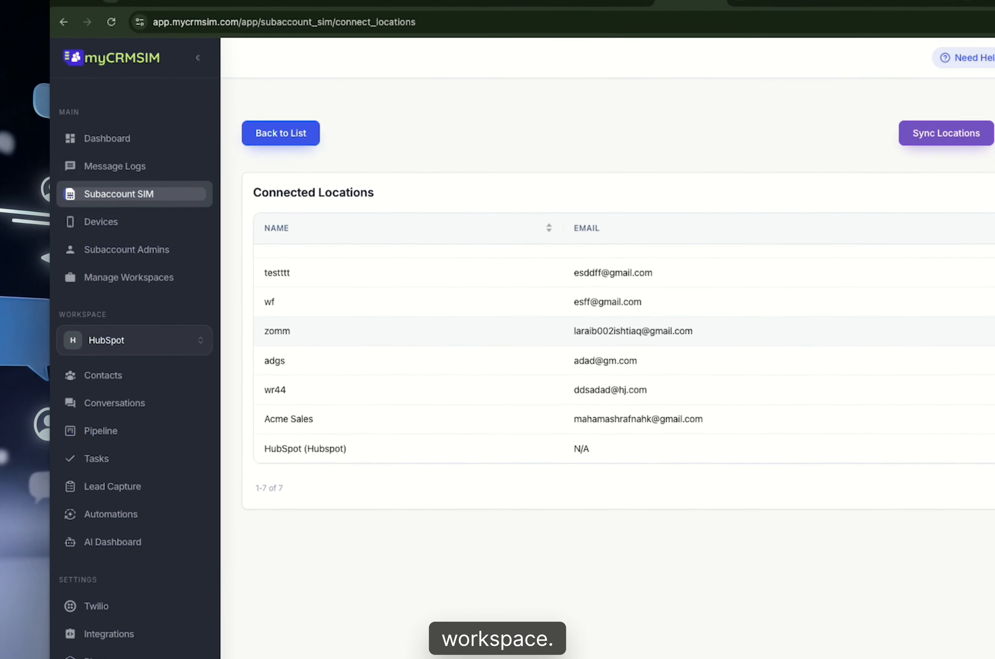
pyautogui.click(747, 298)
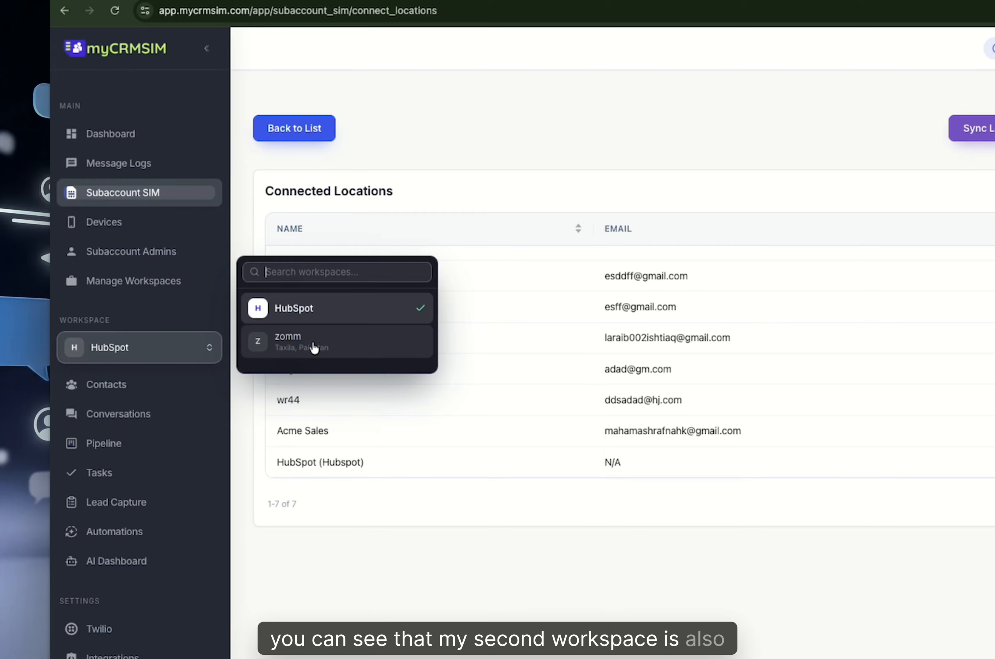
pyautogui.click(314, 348)
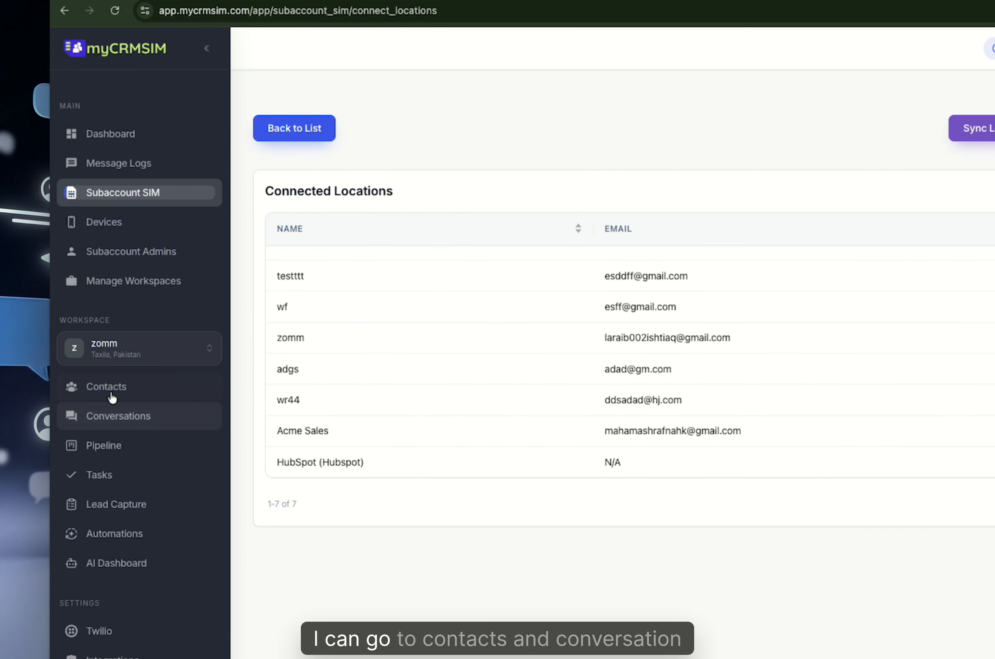
# Visit zomm's Contacts, Conversations, Pipeline, Tasks, Lead Capture and Automations pages, then the AI Dashboard.
pyautogui.click(120, 389)
pyautogui.click(121, 418)
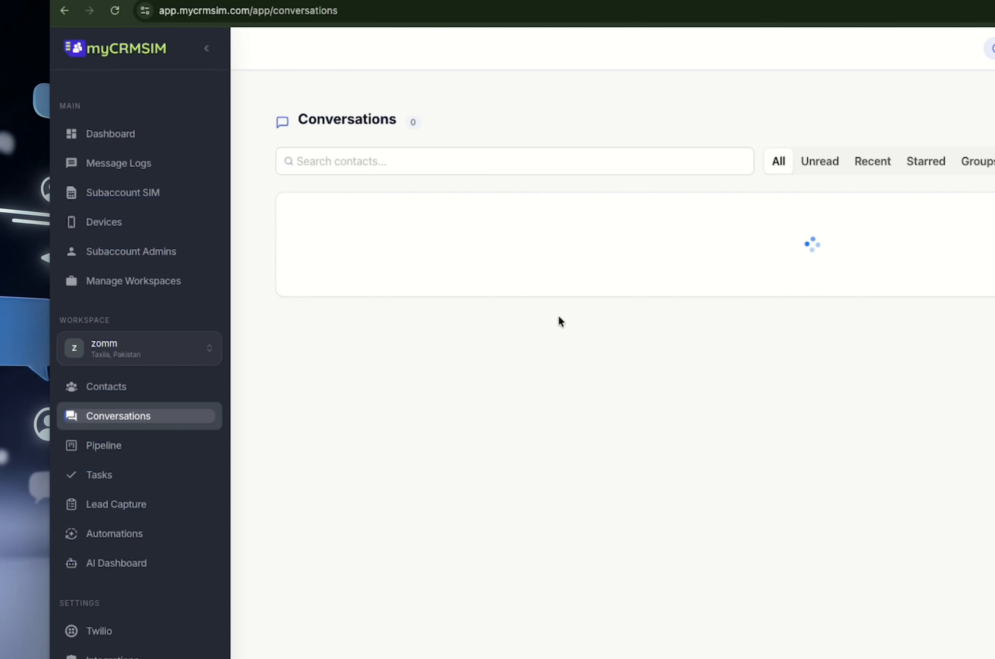
pyautogui.click(128, 399)
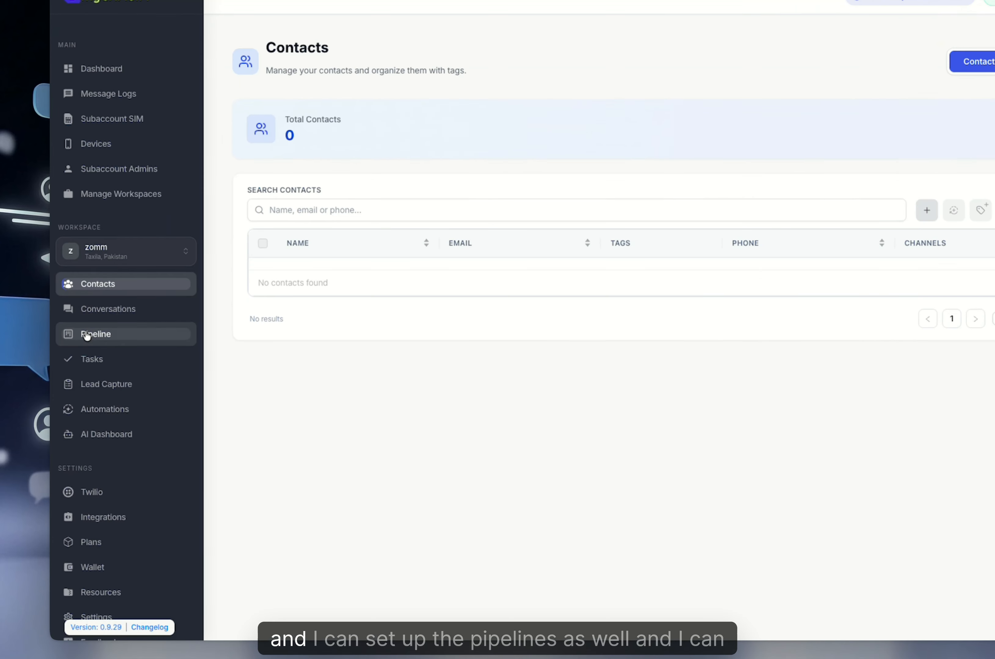
pyautogui.click(84, 369)
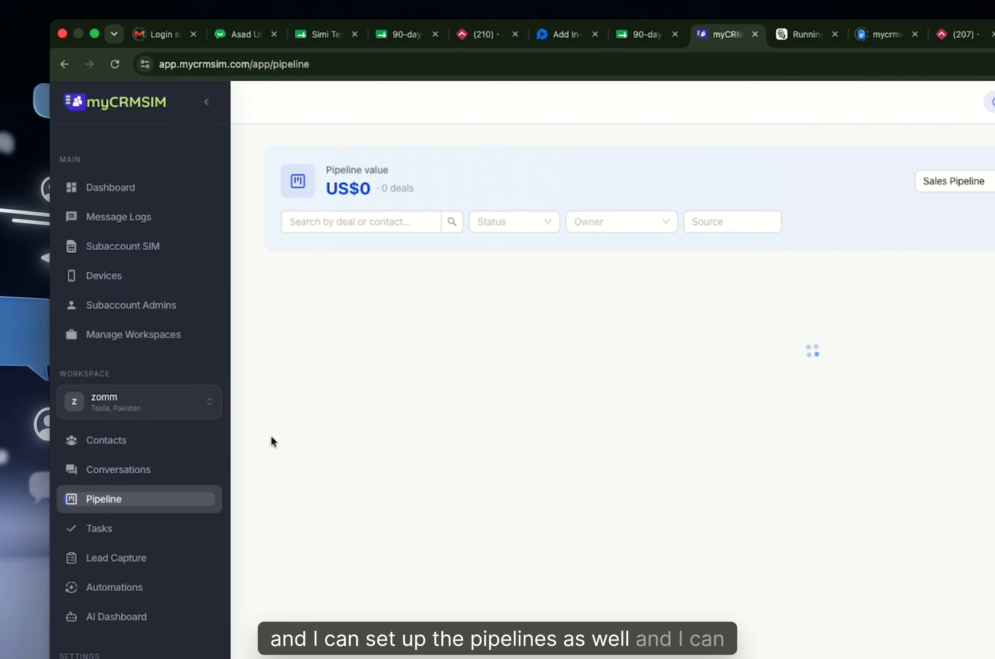
pyautogui.click(117, 505)
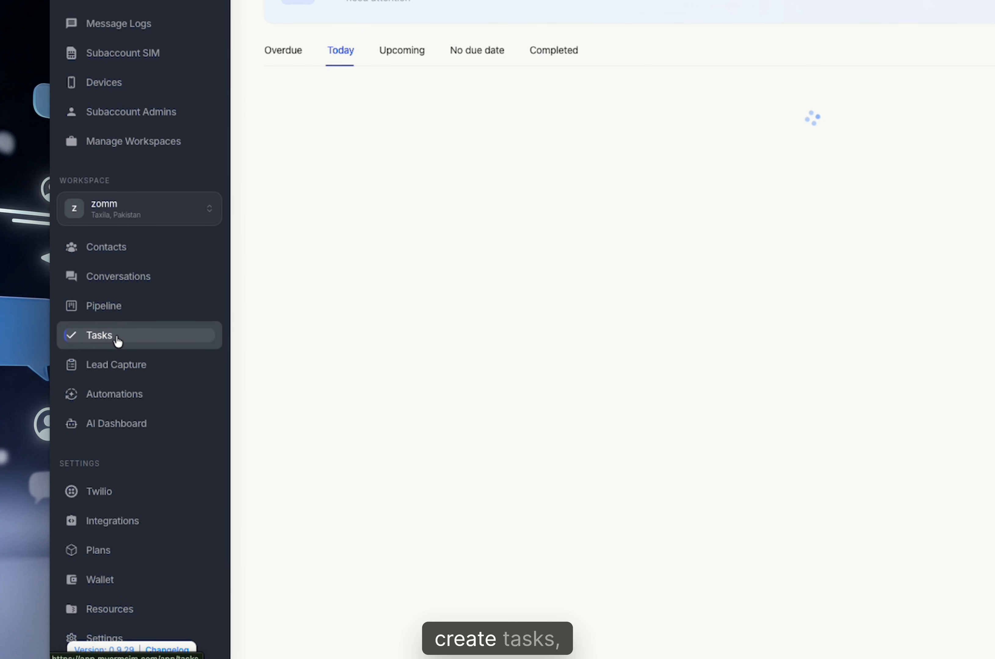
pyautogui.click(132, 367)
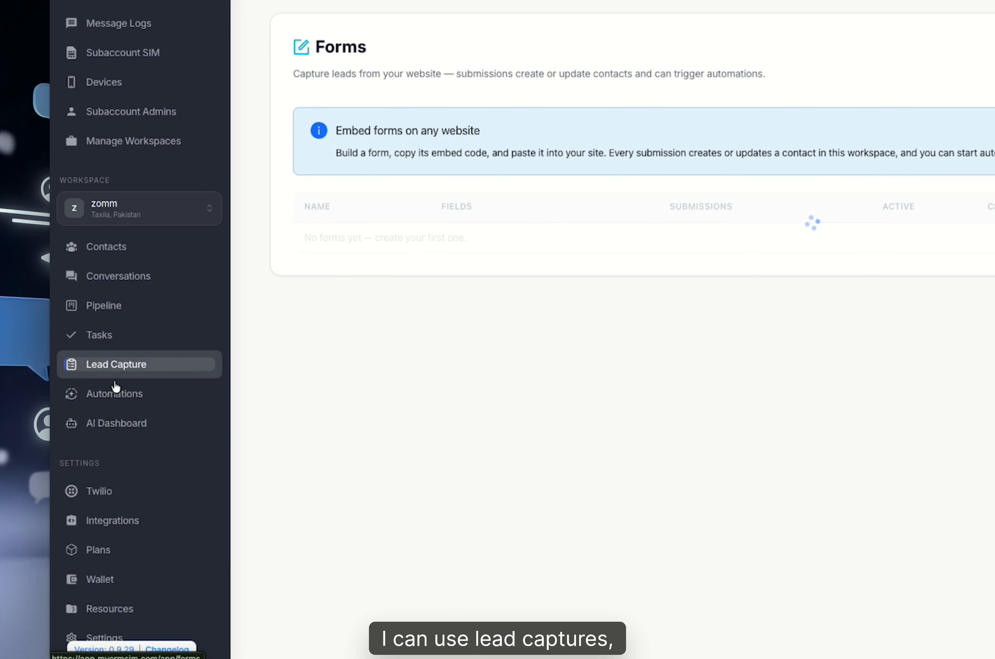
pyautogui.click(115, 396)
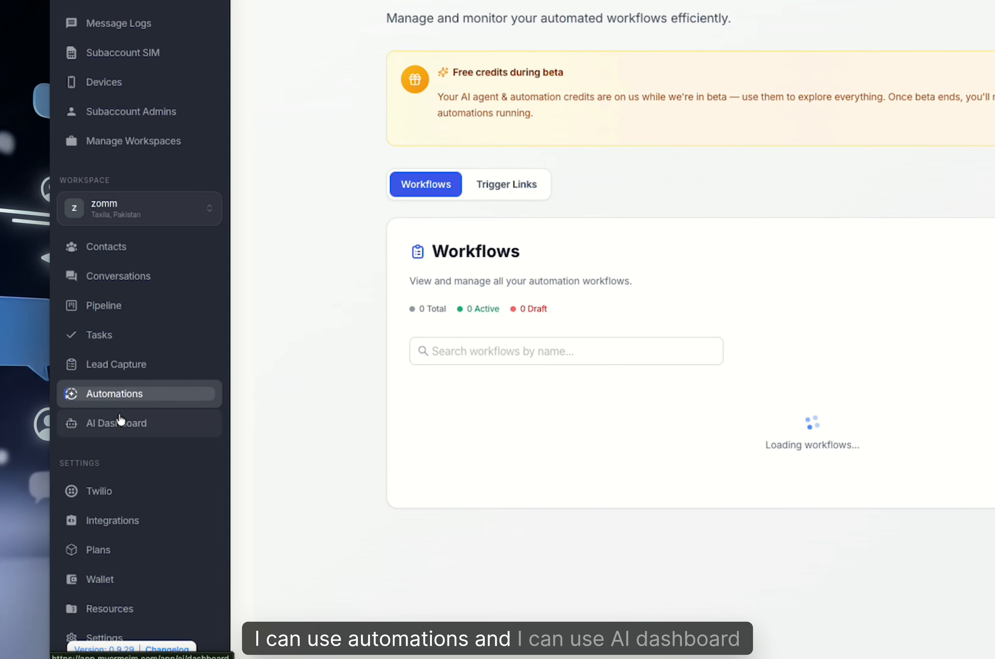
pyautogui.click(120, 426)
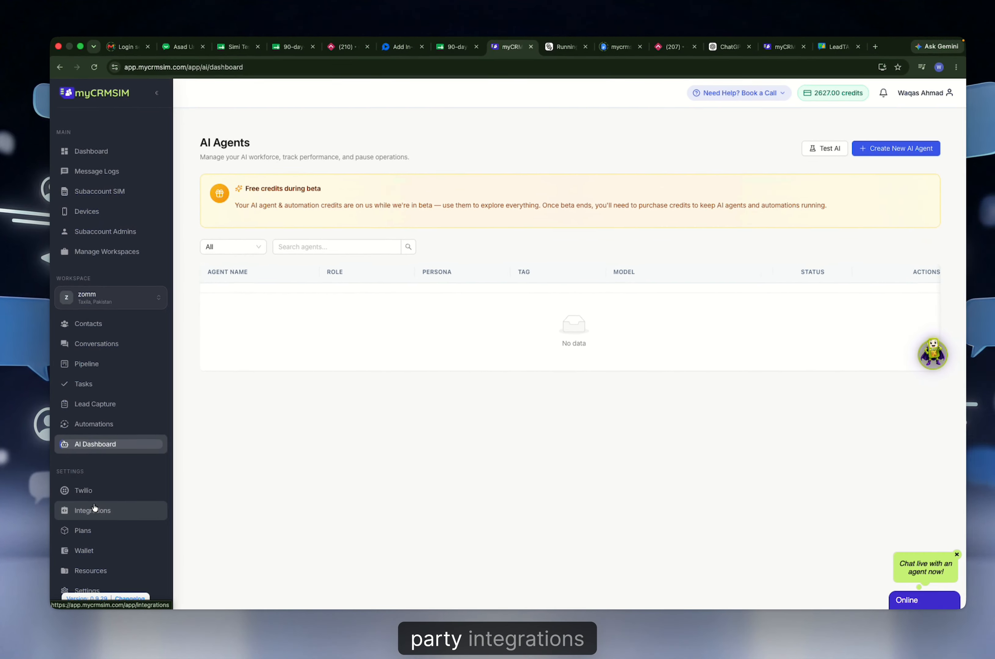
# Start the HighLevel connection from its card on the Integrations page.
pyautogui.click(93, 511)
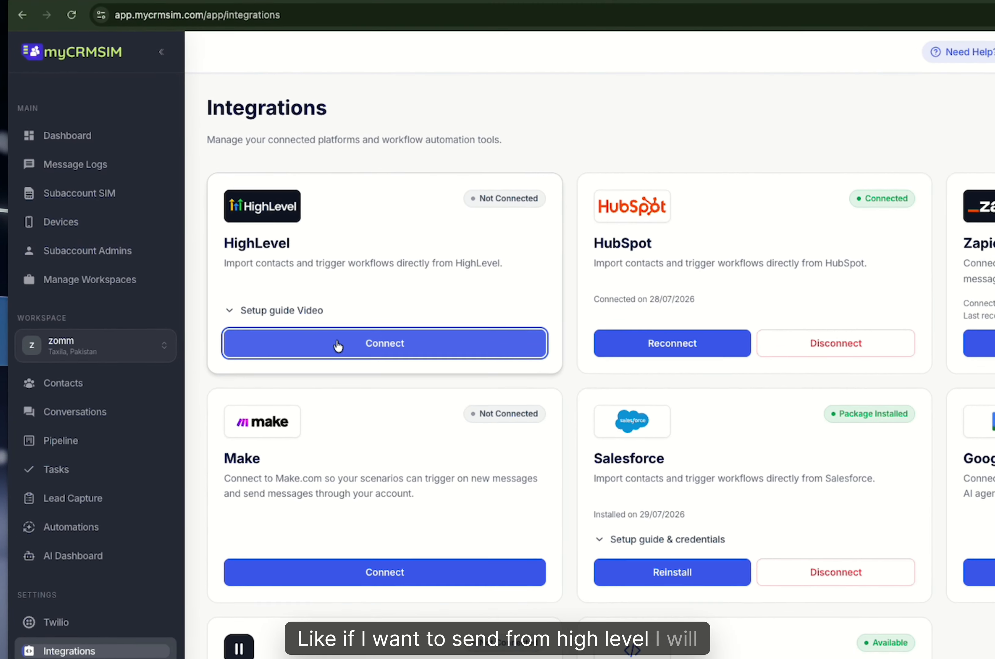
pyautogui.click(273, 303)
# Switch HighLevel into the myCRMSIM testing sub-account.
pyautogui.click(480, 271)
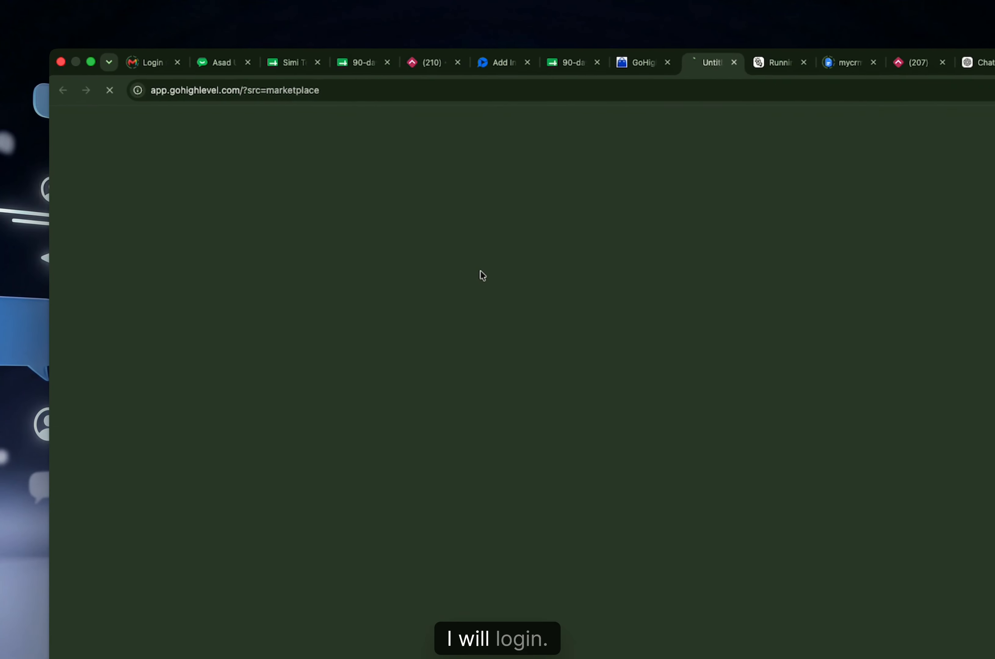
pyautogui.click(148, 181)
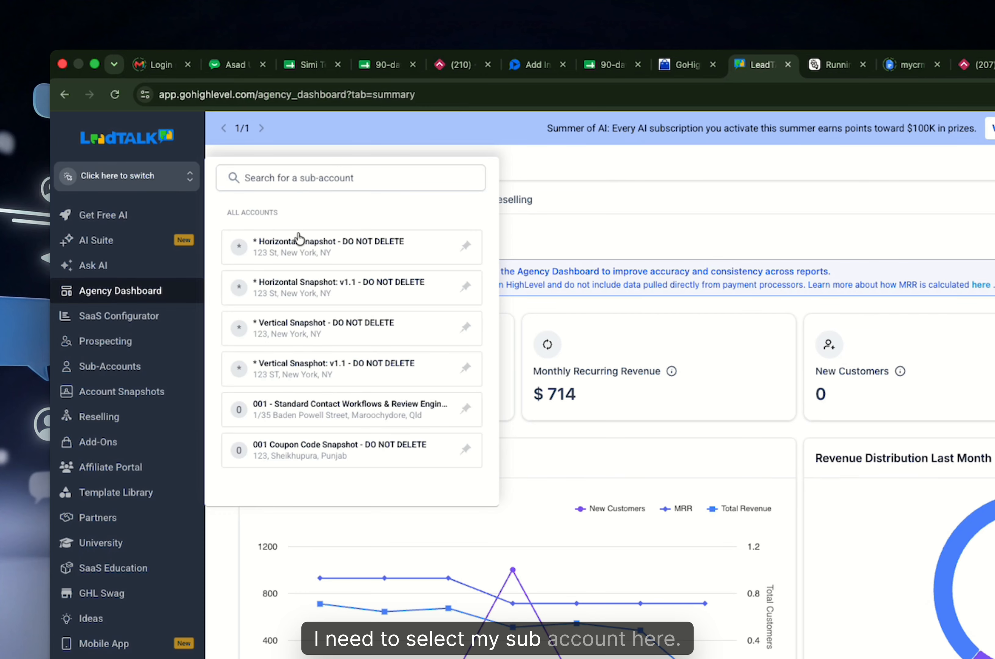
pyautogui.click(298, 184)
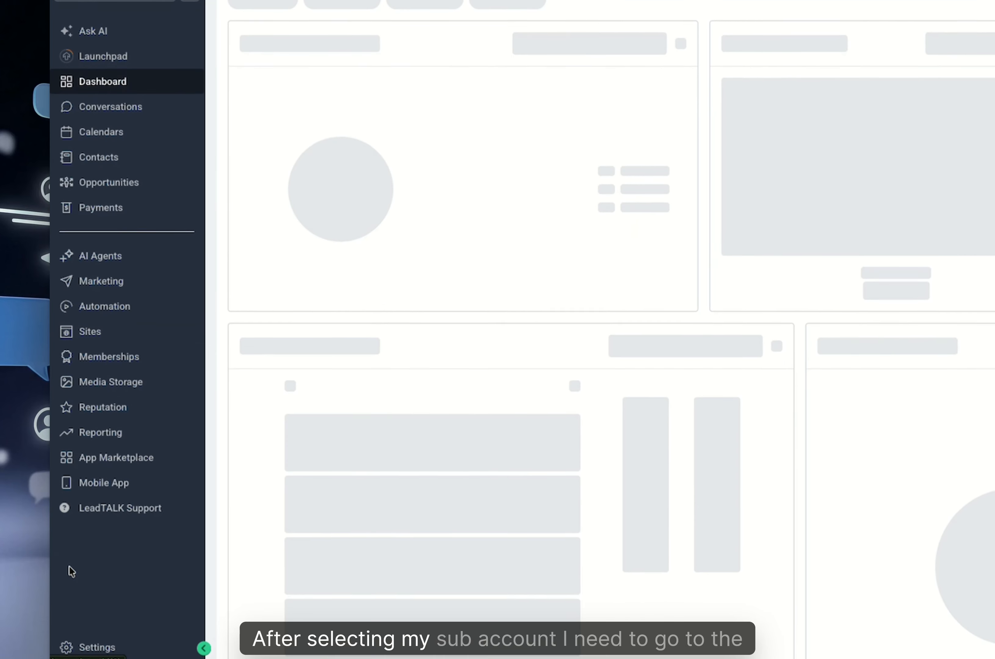
# Check that Phone System's Telephony Provider is mySMS Gateway App – SMS, WhatsApp & iMessage.
pyautogui.click(86, 643)
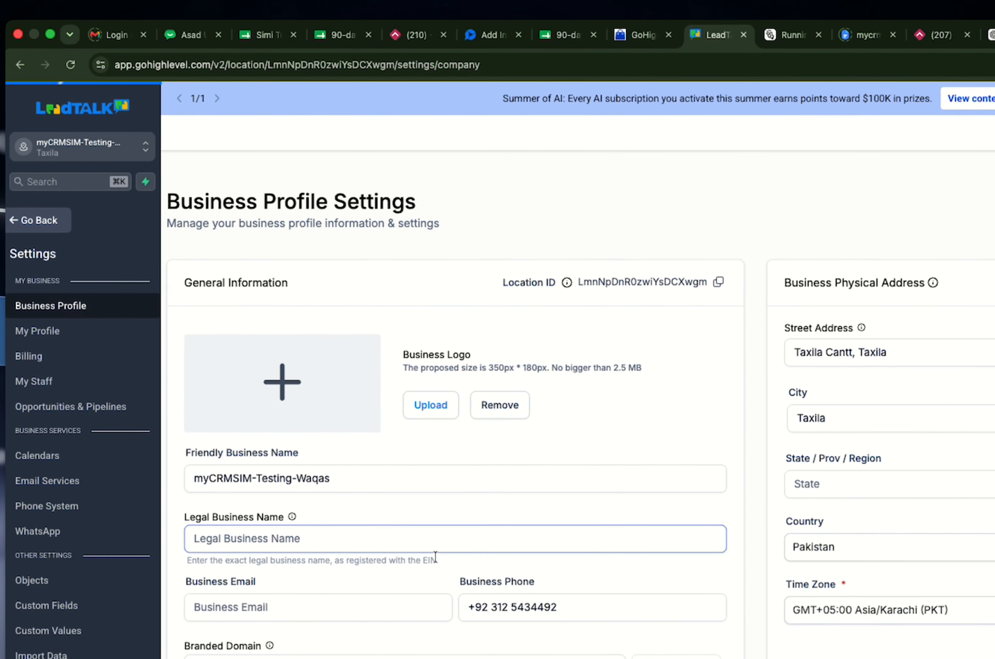
pyautogui.click(99, 315)
pyautogui.click(745, 176)
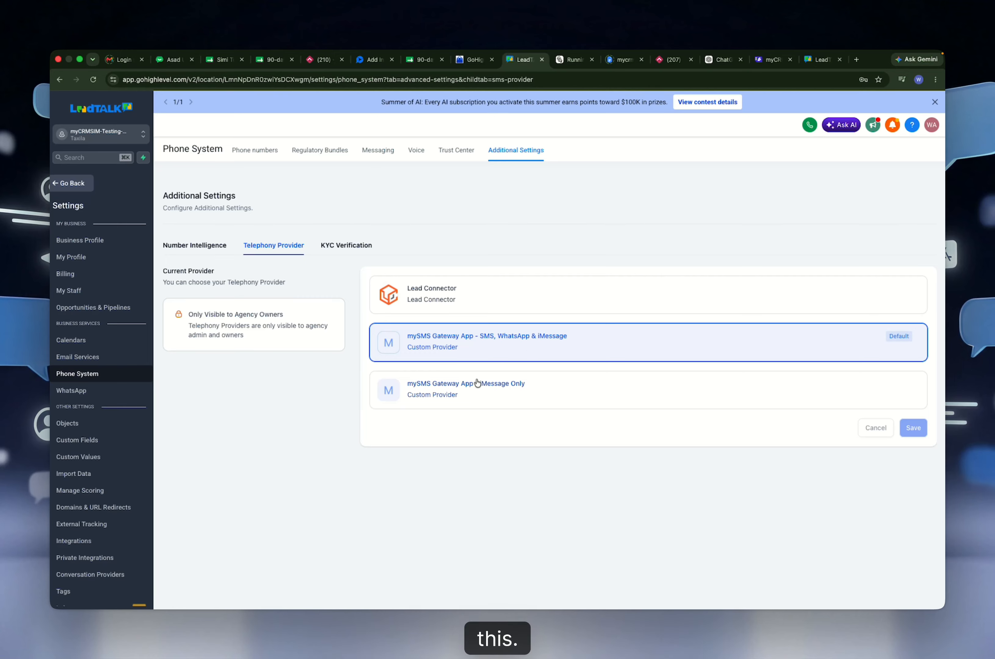
pyautogui.scroll(-1, 496, 387)
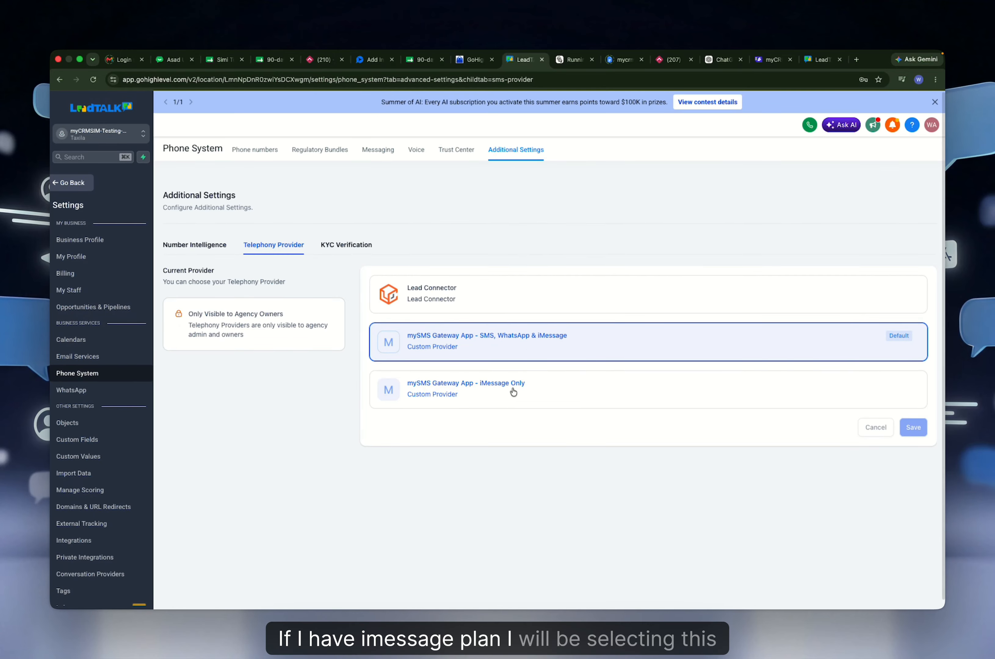
pyautogui.scroll(-1, 522, 391)
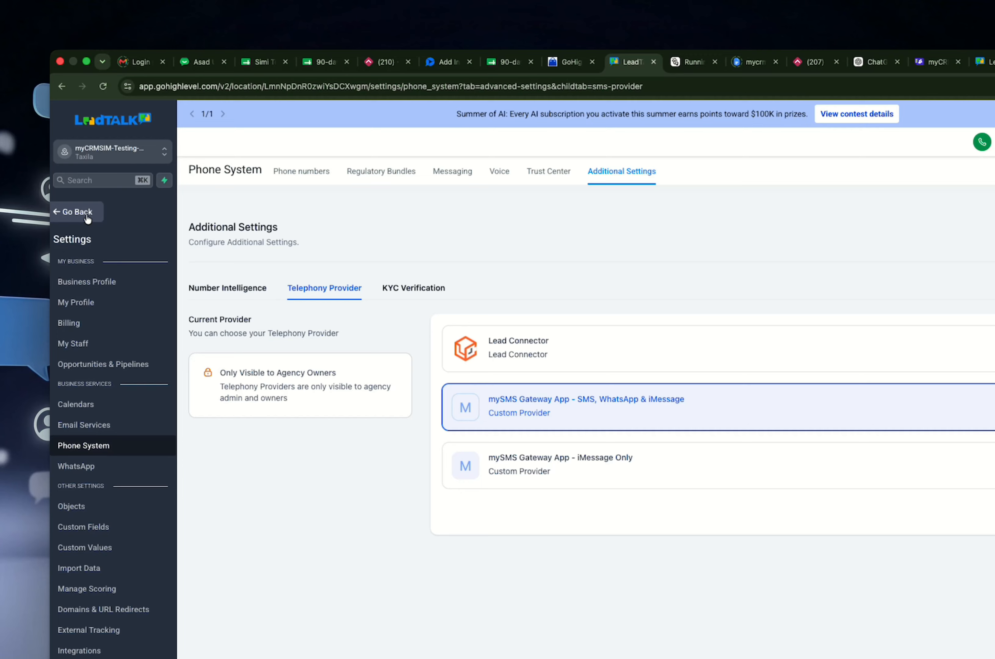
# Send the test SMS 'jgjf' from a contact's conversation over the SMS channel.
pyautogui.click(82, 184)
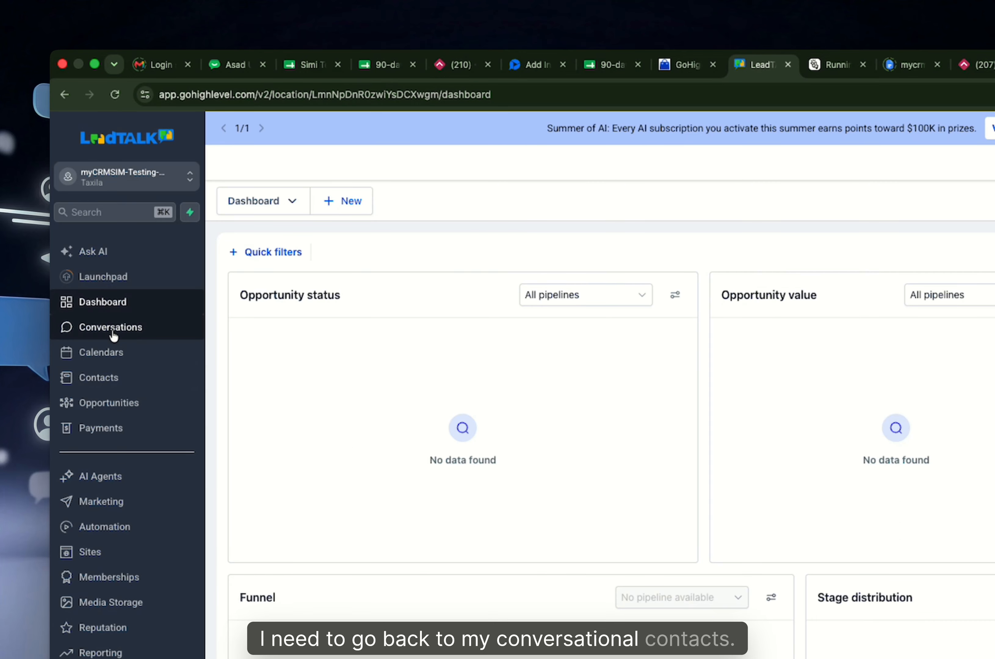
pyautogui.click(107, 379)
pyautogui.click(337, 330)
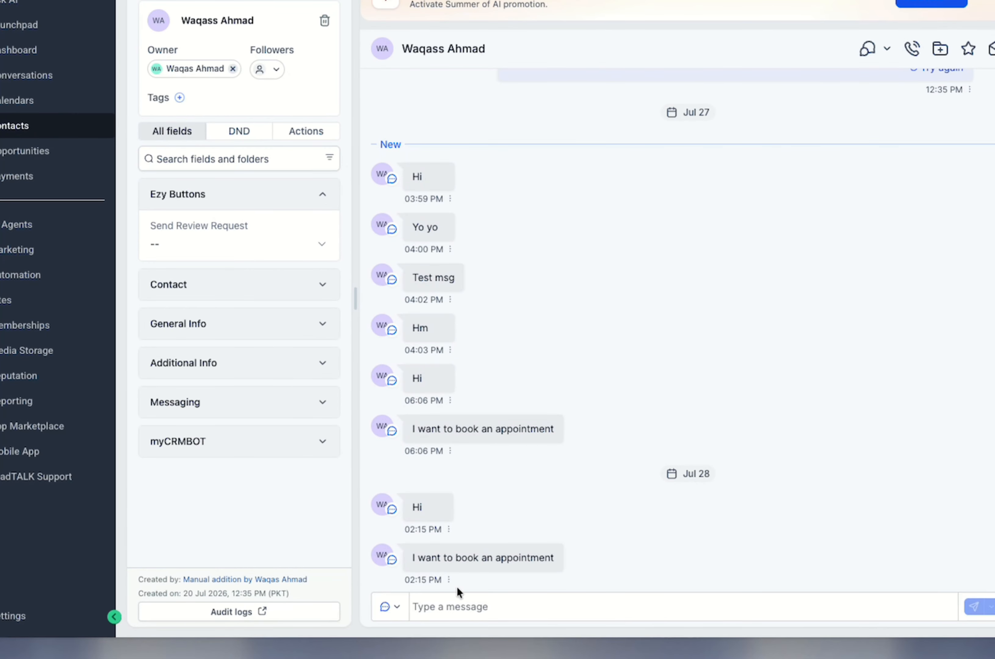
pyautogui.click(399, 610)
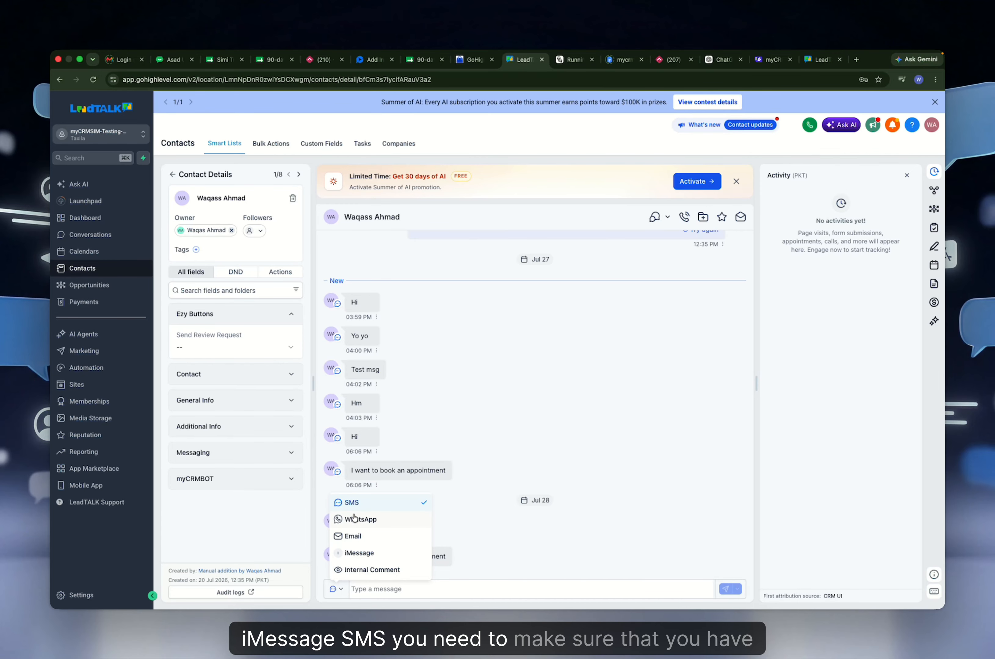
pyautogui.click(374, 505)
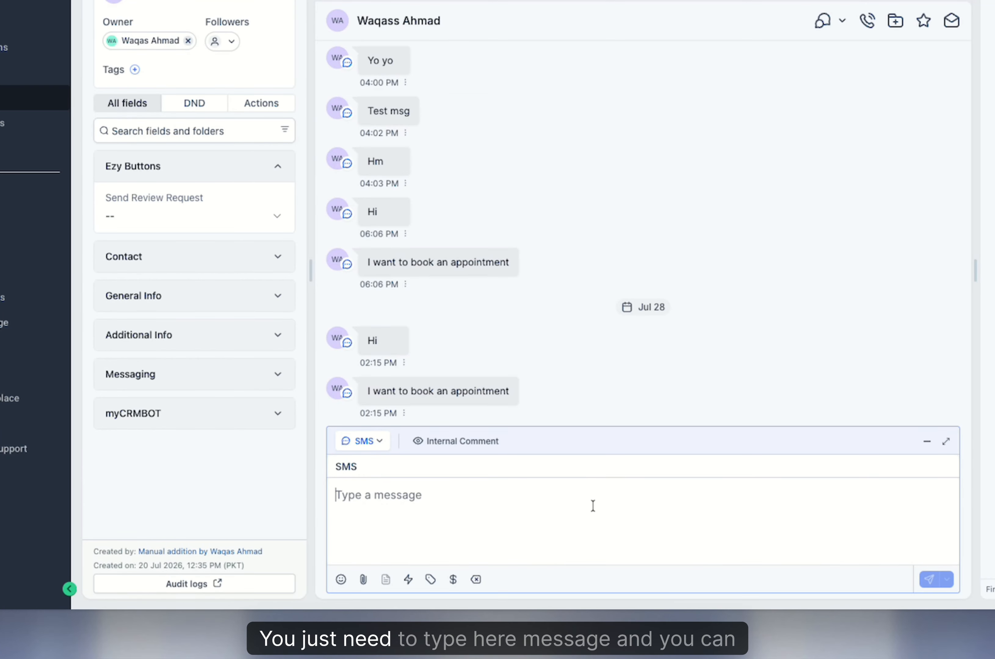
pyautogui.write('jgjf')
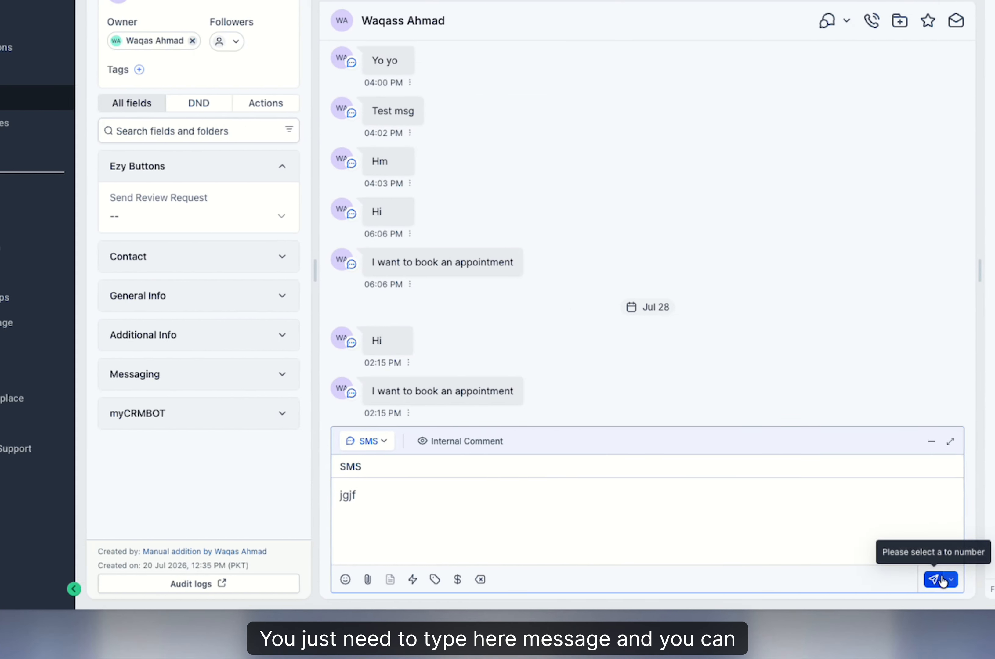
pyautogui.press('Return')
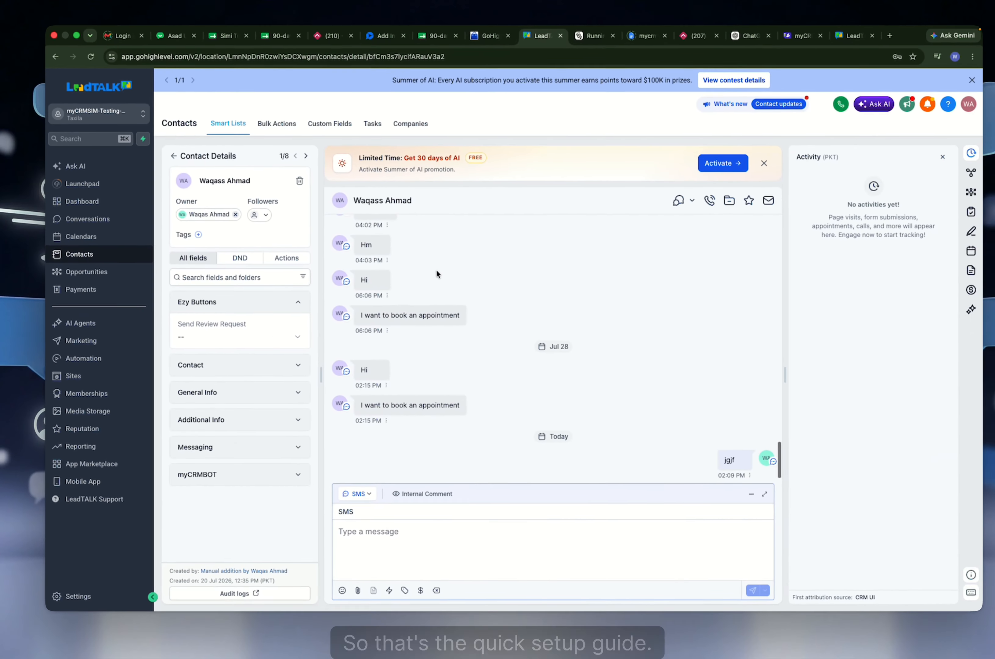